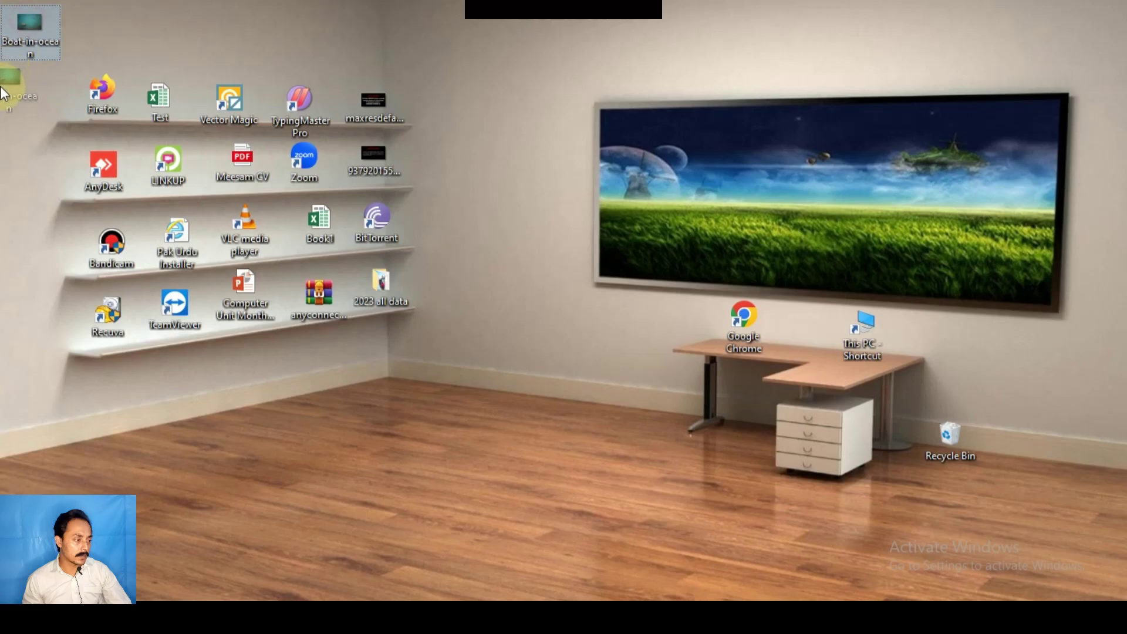
# Step: Drag the Boat-in-ocean image file across the desktop onto the Photoshop taskbar button
pyautogui.moveTo(34, 387); pyautogui.dragTo(146, 383)
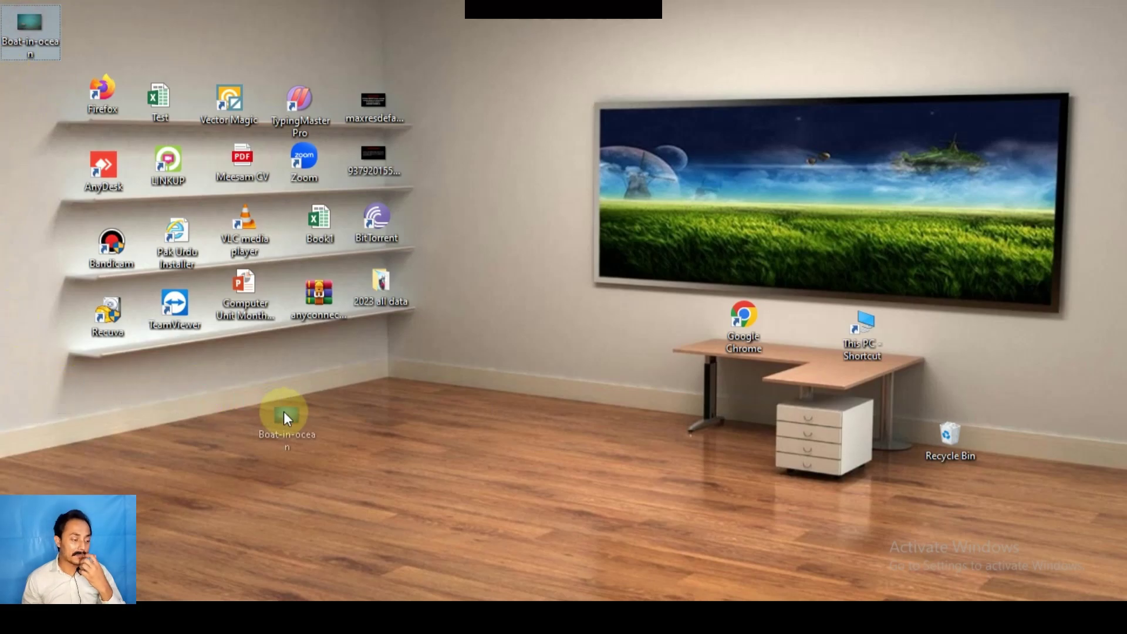
pyautogui.moveTo(283, 411); pyautogui.dragTo(291, 420)
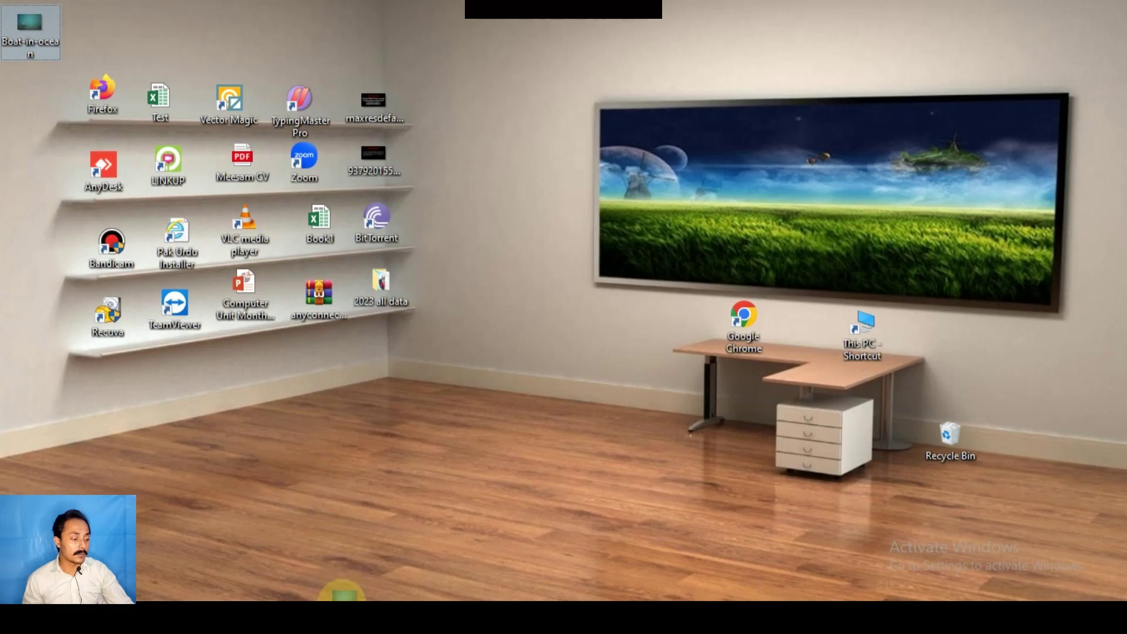
pyautogui.moveTo(341, 592); pyautogui.dragTo(341, 598)
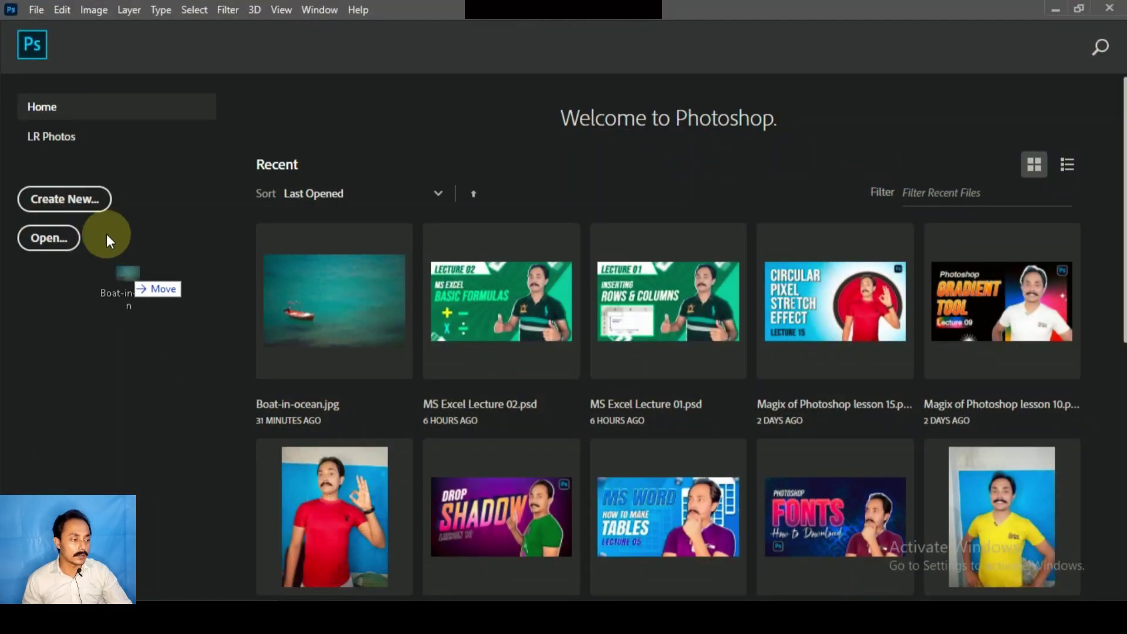
# Step: Open Boat-in-ocean.jpg as a document and choose the Healing Brush Tool from the healing tool group
pyautogui.moveTo(297, 162); pyautogui.dragTo(377, 143)
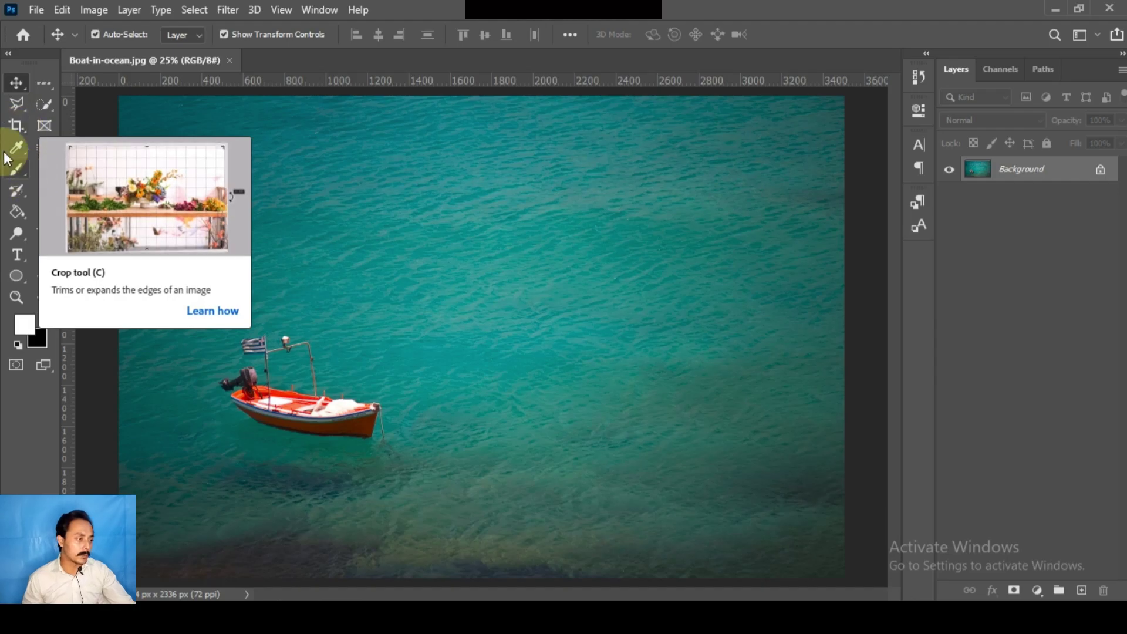
pyautogui.click(42, 147)
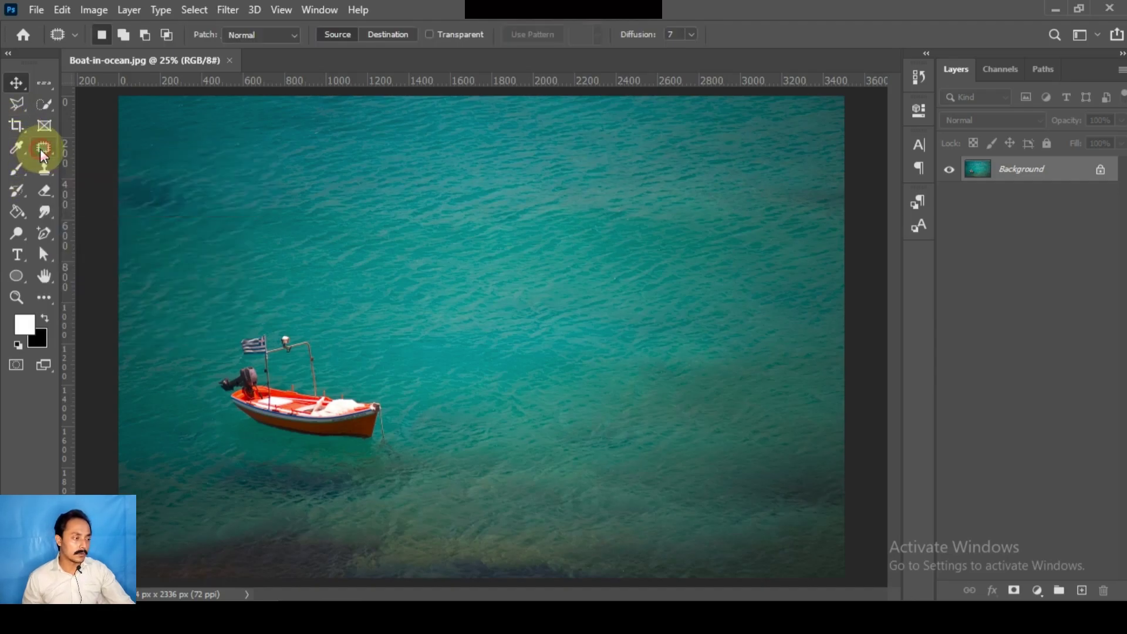
pyautogui.rightClick(43, 148)
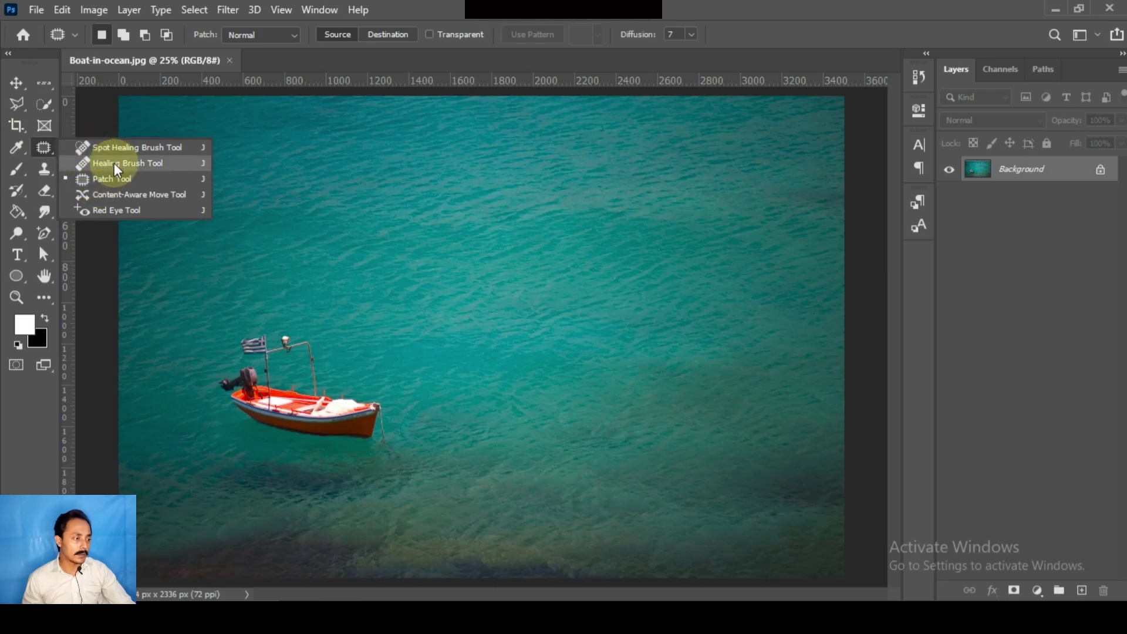
pyautogui.click(116, 164)
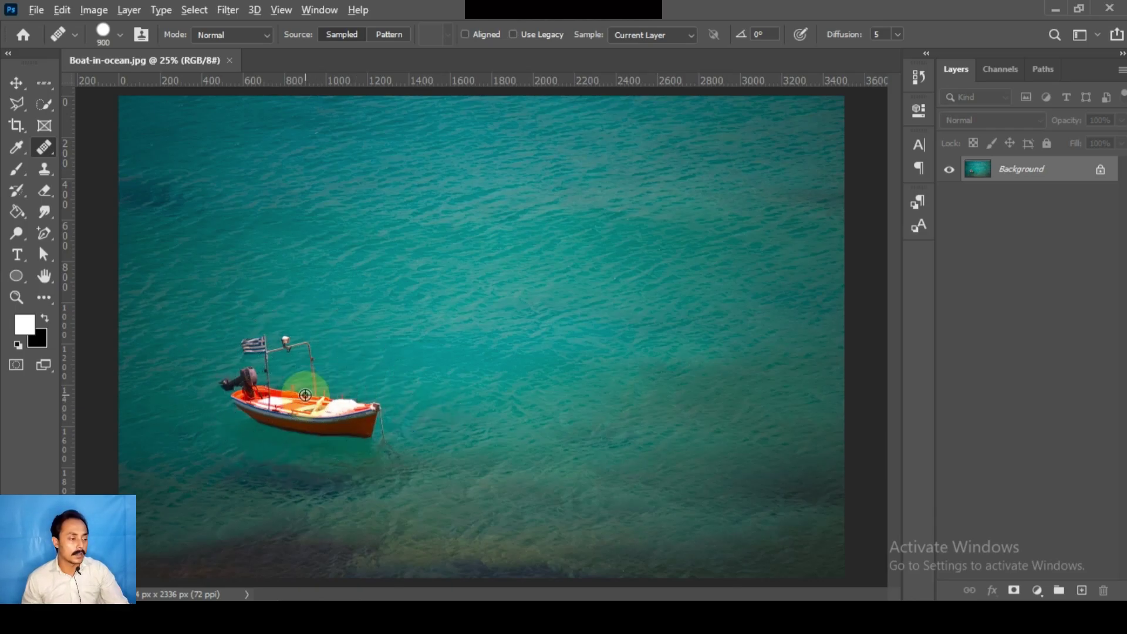
pyautogui.moveTo(305, 395); pyautogui.dragTo(441, 266)
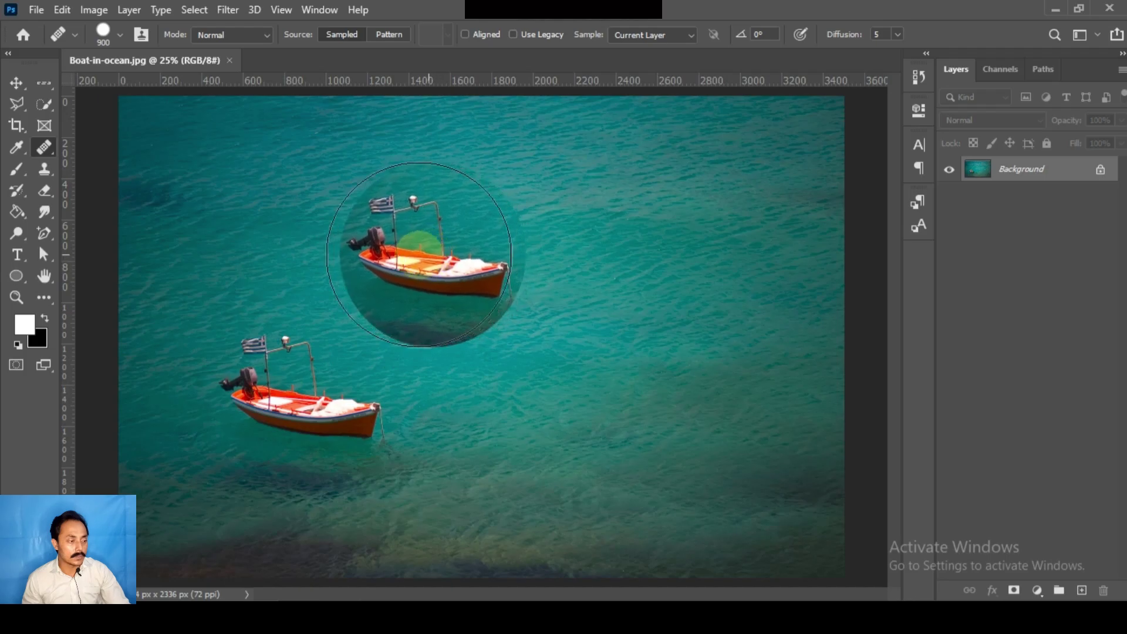
pyautogui.keyDown('alt'); pyautogui.click(412, 253); pyautogui.keyUp('alt')
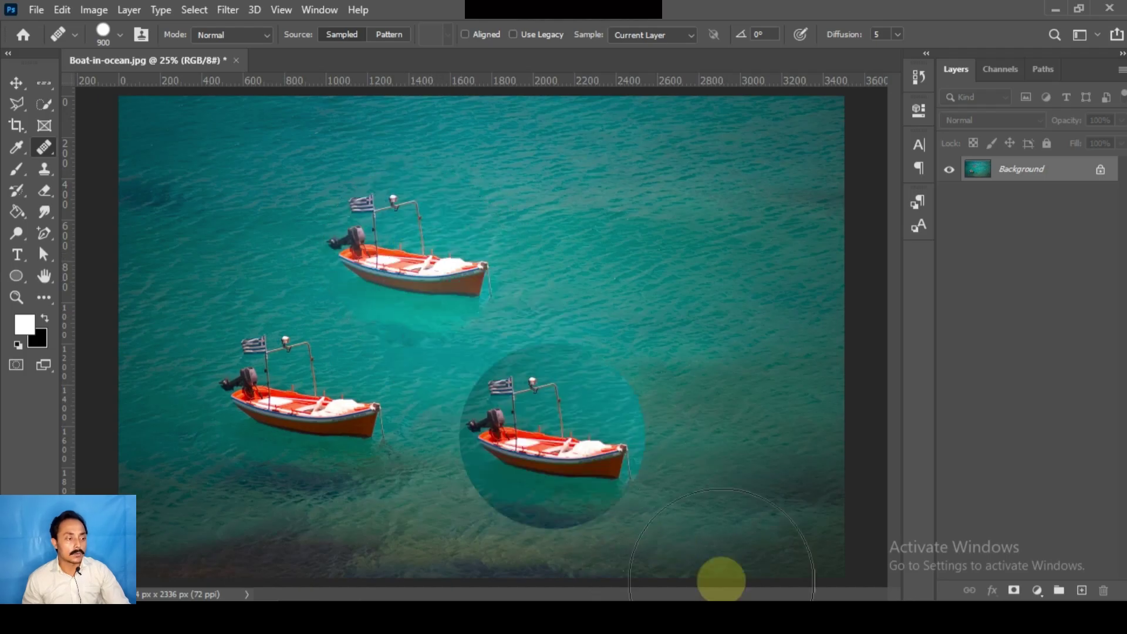
pyautogui.moveTo(648, 570)
pyautogui.mouseDown()
pyautogui.moveTo(576, 573)
pyautogui.moveTo(239, 503)
pyautogui.mouseUp()
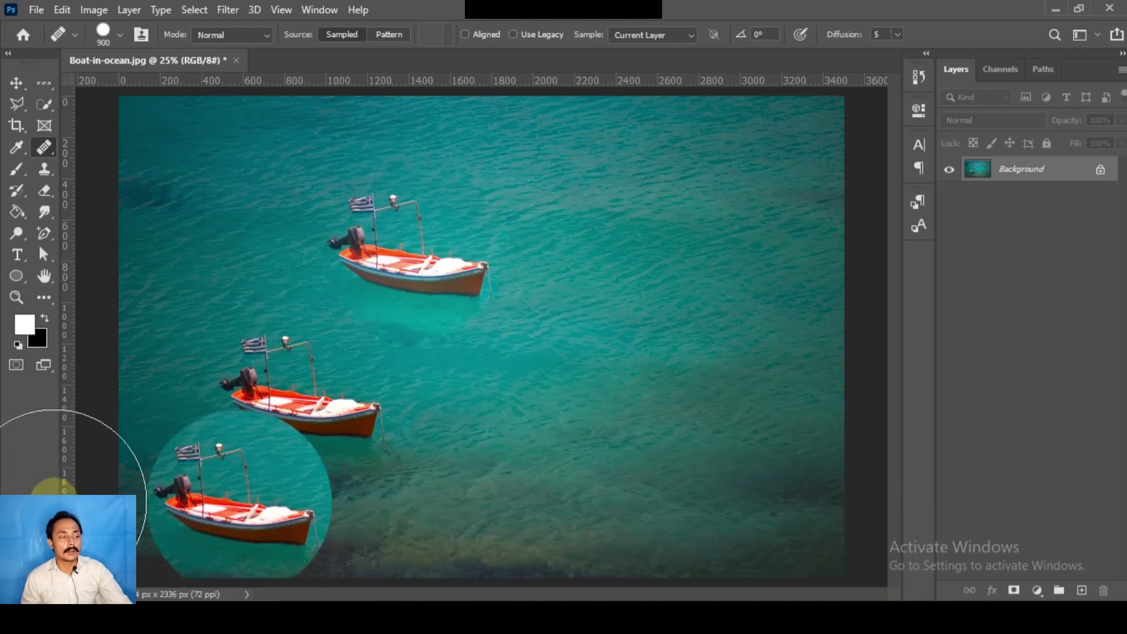
pyautogui.moveTo(352, 507); pyautogui.dragTo(462, 449)
pyautogui.scroll(-1, 462, 452)
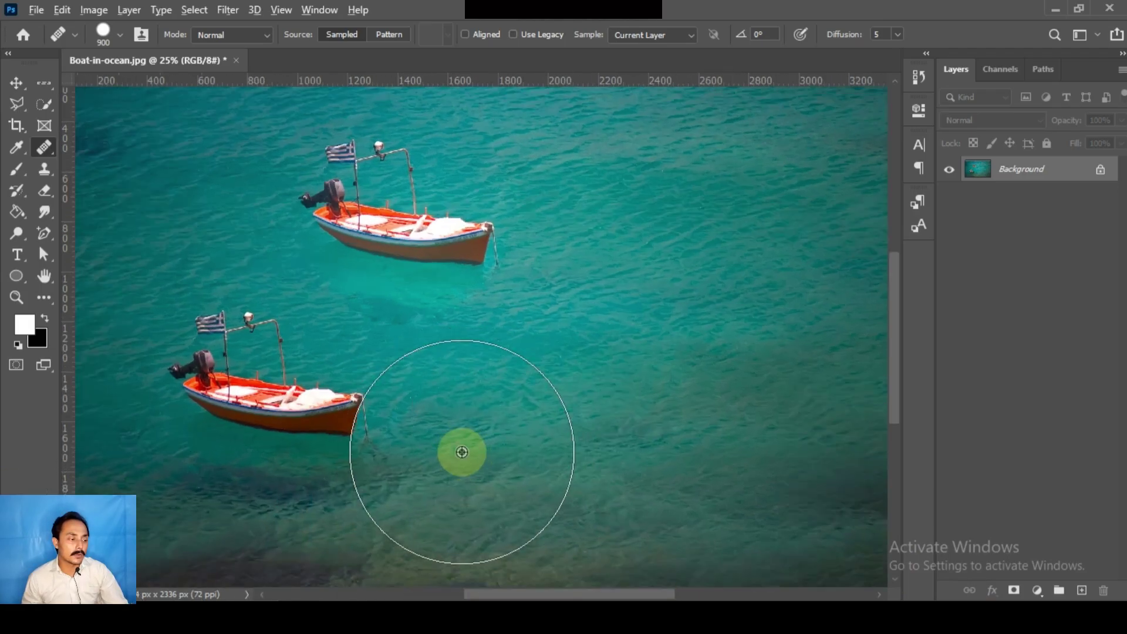
pyautogui.scroll(-1, 462, 452)
pyautogui.scroll(-1, 462, 452)
pyautogui.scroll(-1, 410, 457)
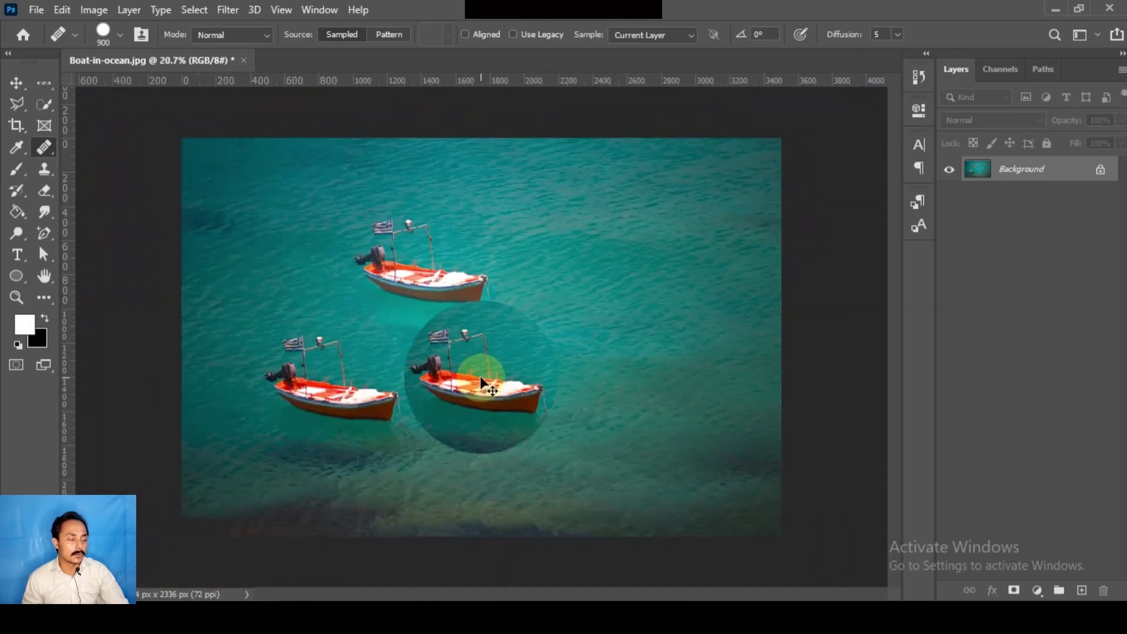
pyautogui.moveTo(380, 459); pyautogui.dragTo(548, 366)
pyautogui.hotkey('ctrl', 'z')
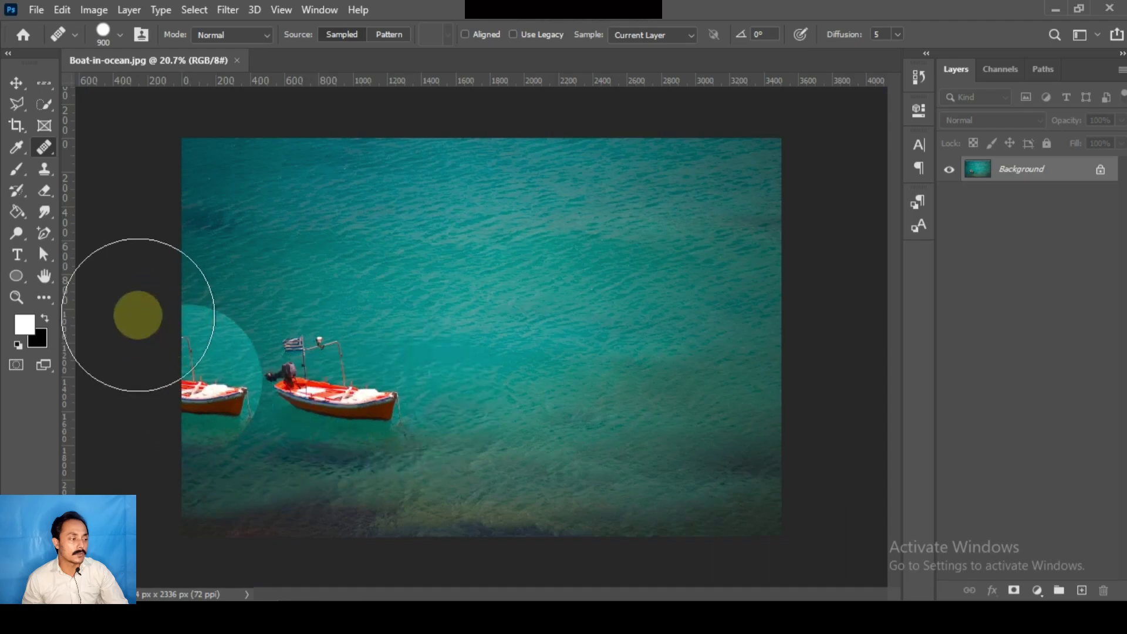
# Step: With the Patch tool, outline the boat and drag it onto nearby open water to erase it
pyautogui.rightClick(50, 162)
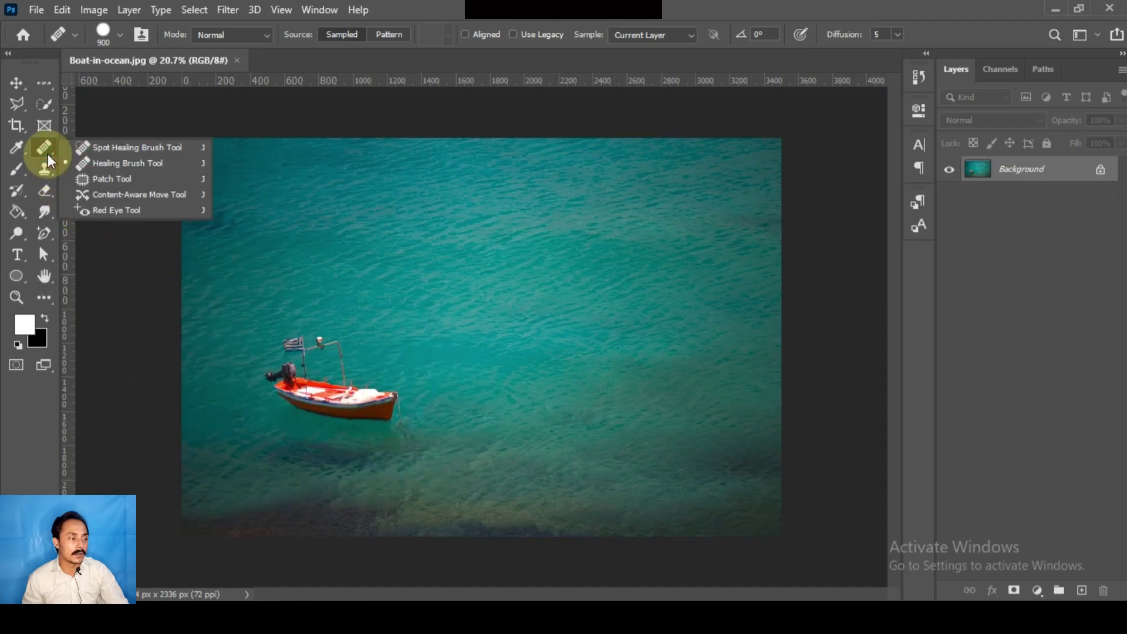
pyautogui.click(121, 176)
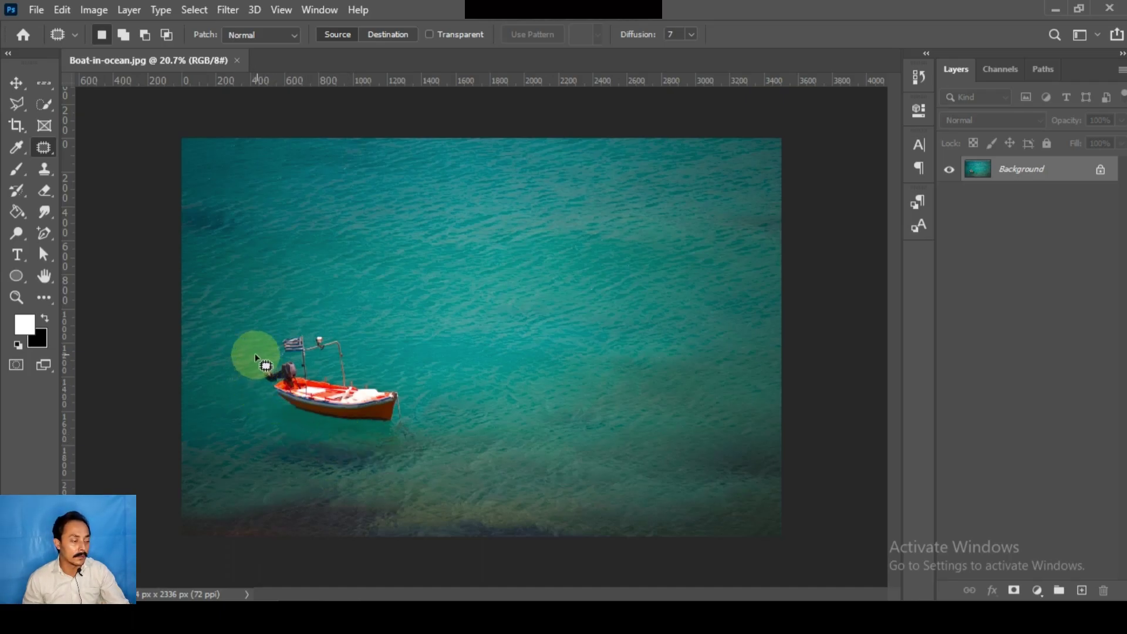
pyautogui.moveTo(296, 321); pyautogui.dragTo(415, 397)
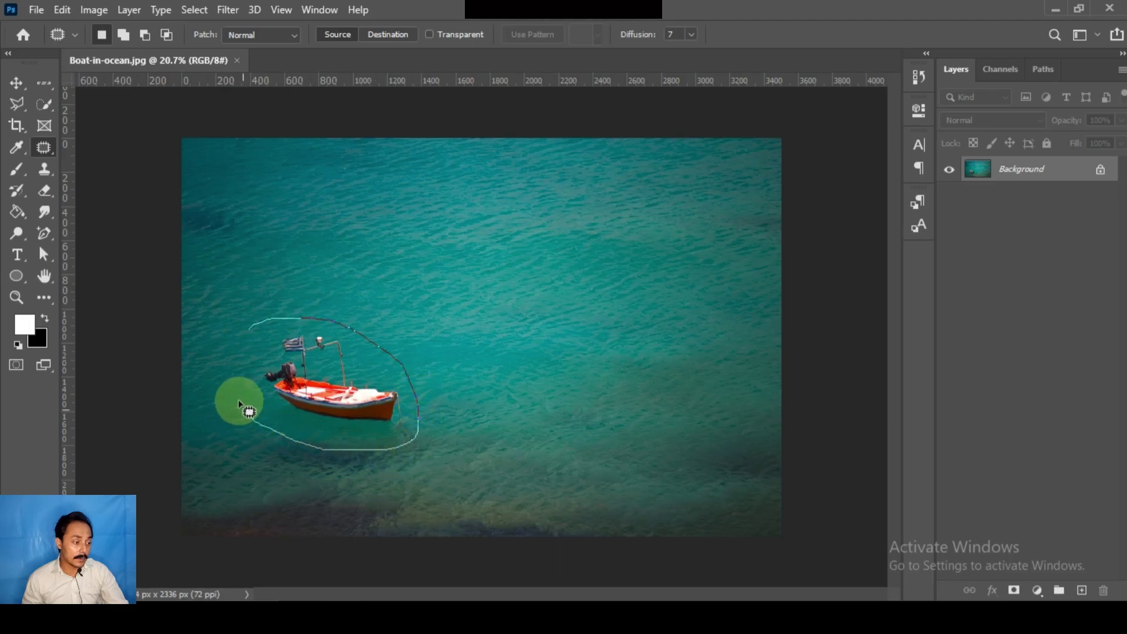
pyautogui.moveTo(239, 402)
pyautogui.mouseDown()
pyautogui.moveTo(235, 351)
pyautogui.moveTo(259, 322)
pyautogui.mouseUp()
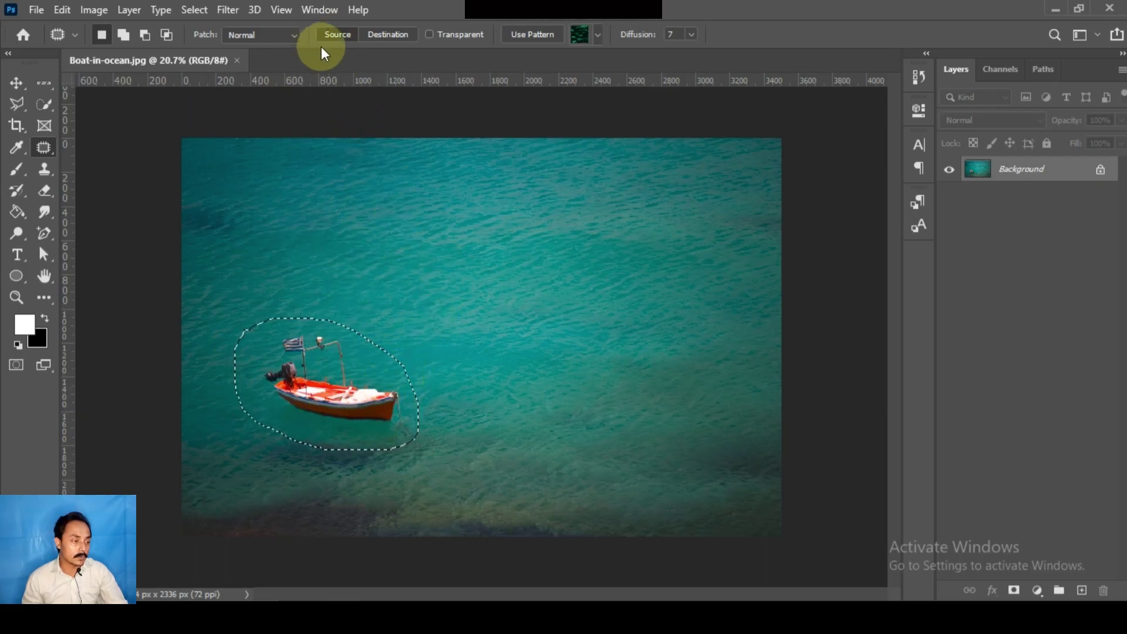
pyautogui.moveTo(389, 410); pyautogui.dragTo(473, 269)
# Step: Deselect, inspect the patched water, then reselect and undo to bring the boat back
pyautogui.hotkey('ctrl', 'd')
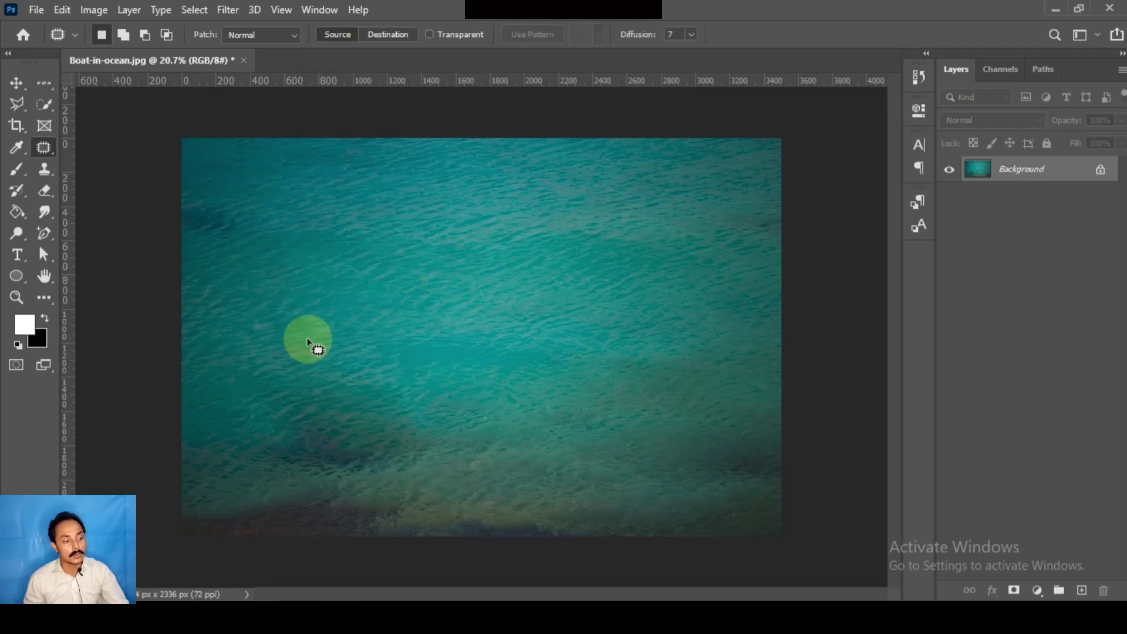
pyautogui.scroll(-1, 402, 370)
pyautogui.scroll(-2, 403, 421)
pyautogui.scroll(2, 404, 424)
pyautogui.scroll(1, 581, 390)
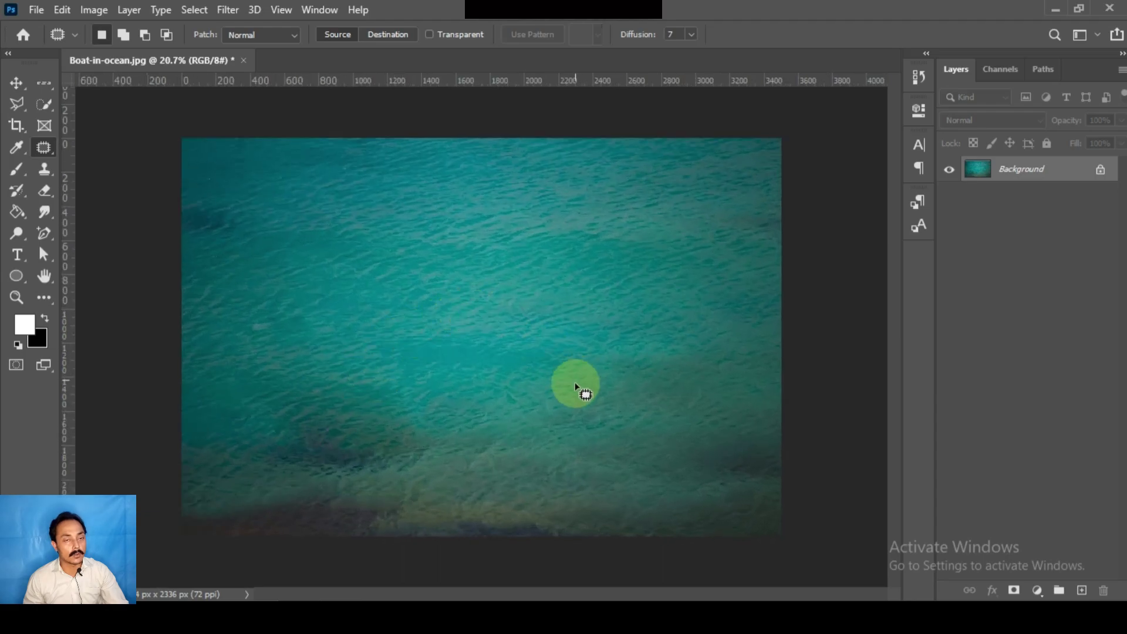
pyautogui.scroll(-2, 269, 346)
pyautogui.scroll(3, 288, 333)
pyautogui.scroll(1, 352, 343)
pyautogui.scroll(-3, 387, 378)
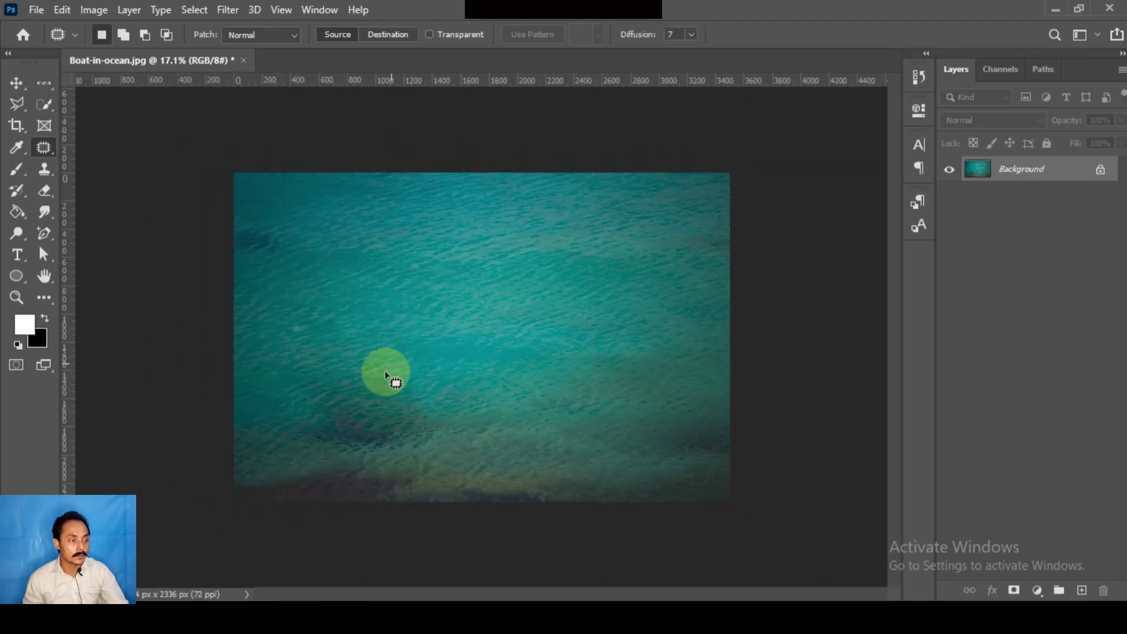
pyautogui.scroll(2, 378, 383)
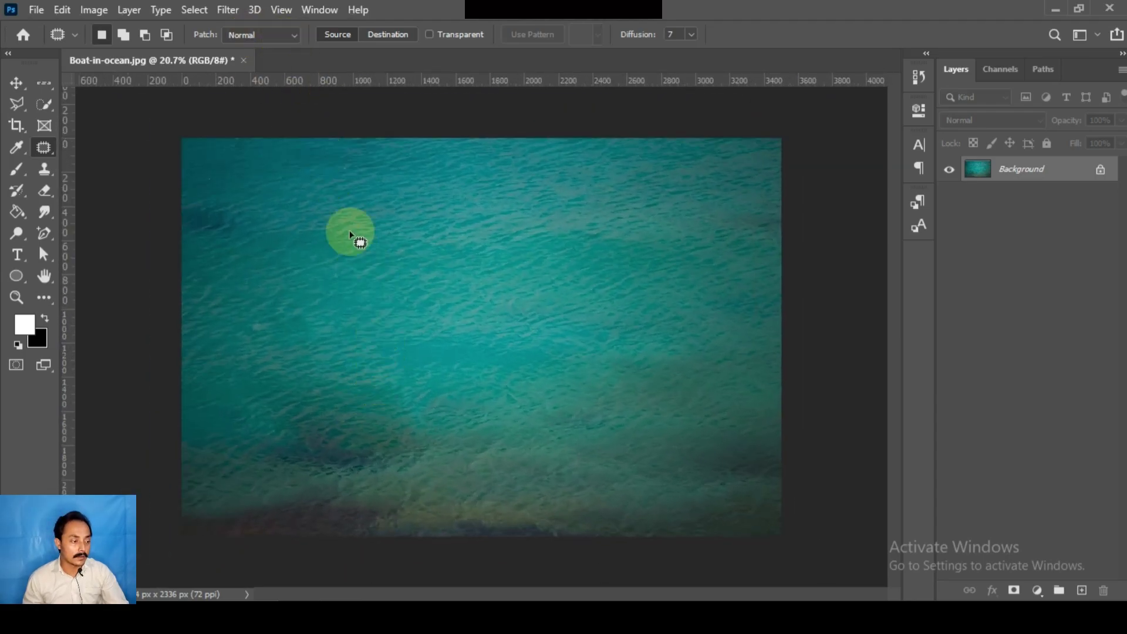
pyautogui.hotkey('ctrl', 'shift', 'd')
pyautogui.hotkey('ctrl', 'z')
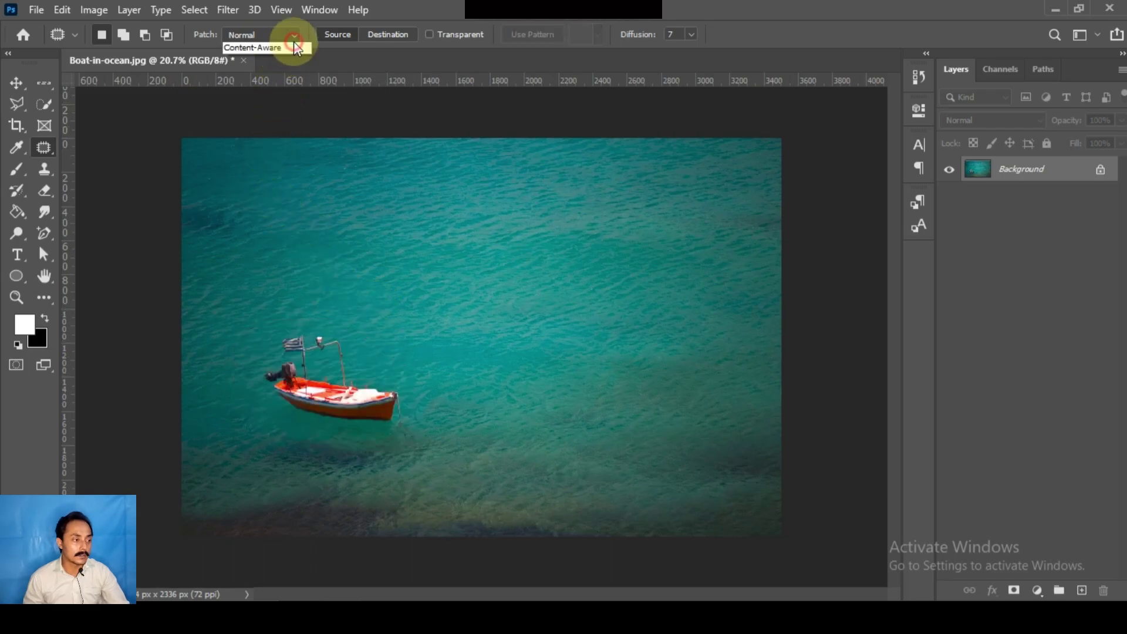
# Step: Patch the boat out in Content-Aware mode onto clean water, then reset the patch mode to Normal
pyautogui.click(295, 47)
pyautogui.click(261, 58)
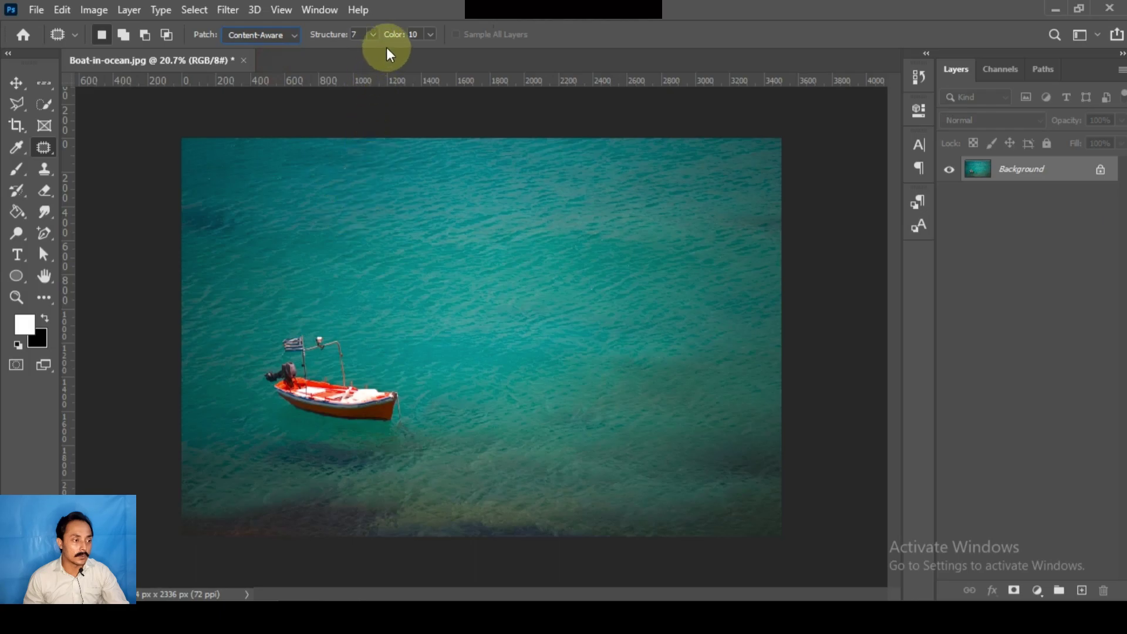
pyautogui.moveTo(391, 439); pyautogui.dragTo(407, 429)
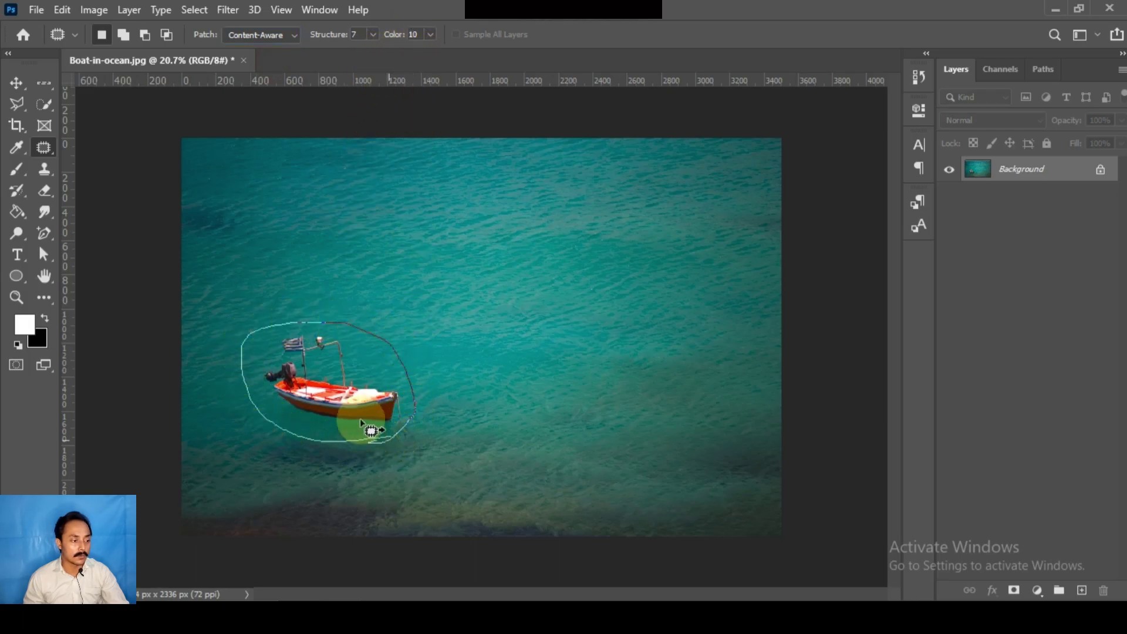
pyautogui.moveTo(371, 430); pyautogui.dragTo(459, 300)
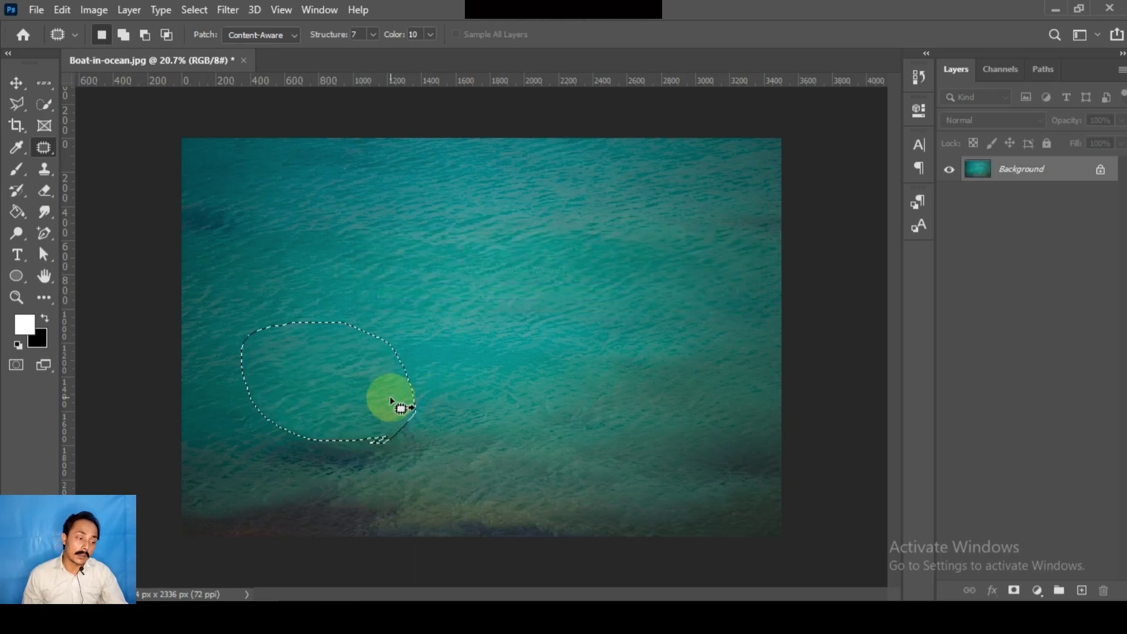
pyautogui.hotkey('ctrl', 'd')
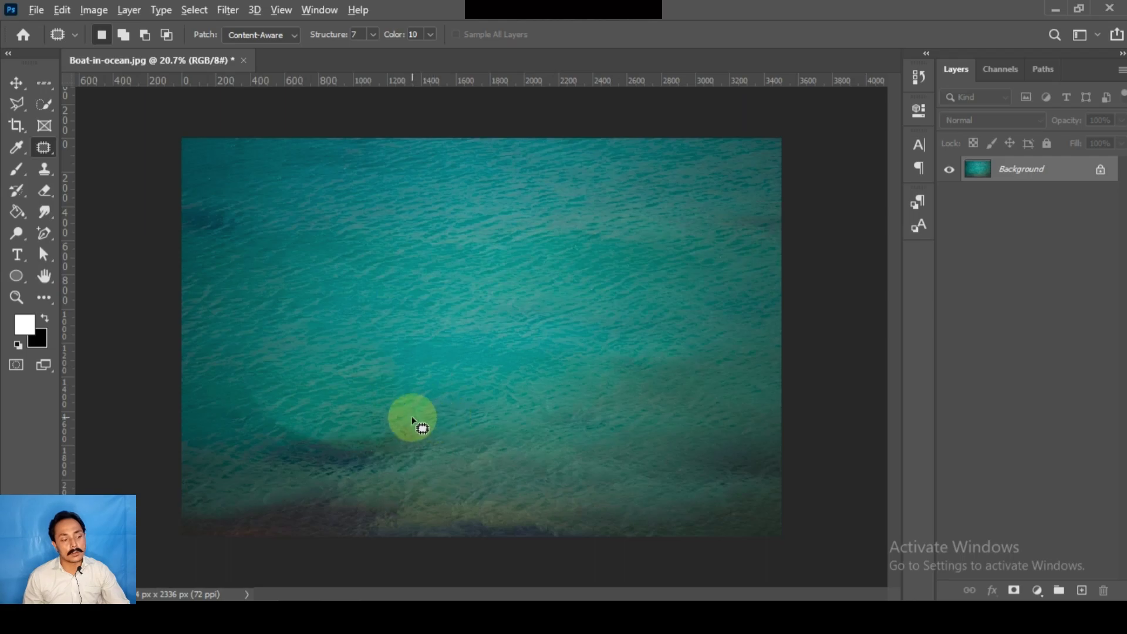
pyautogui.scroll(-3, 417, 426)
pyautogui.scroll(2, 357, 362)
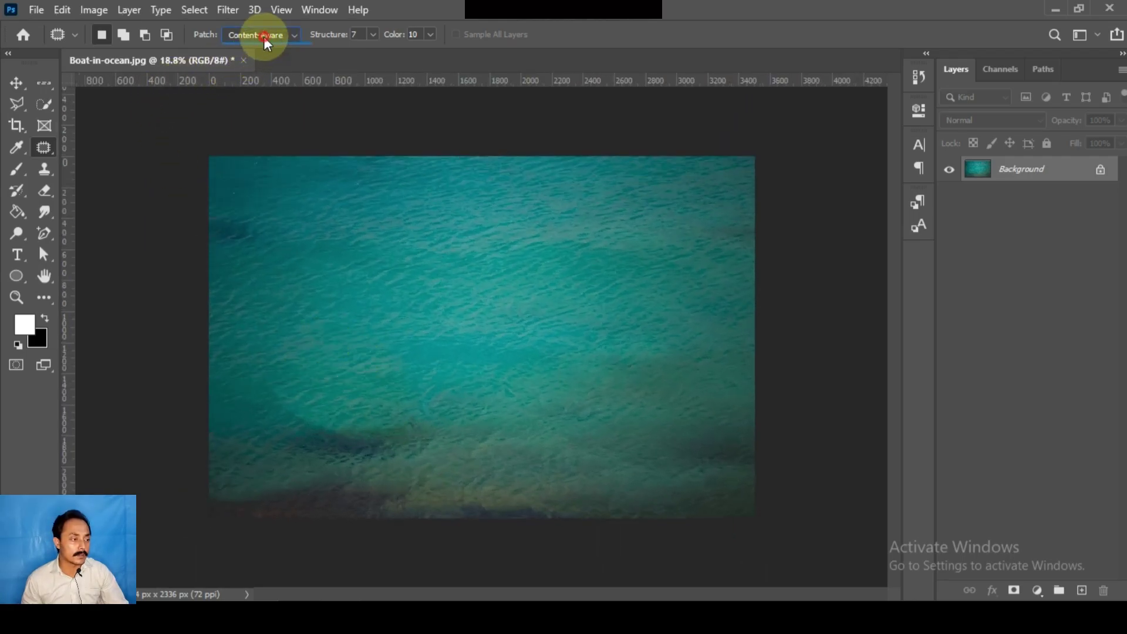
pyautogui.click(266, 44)
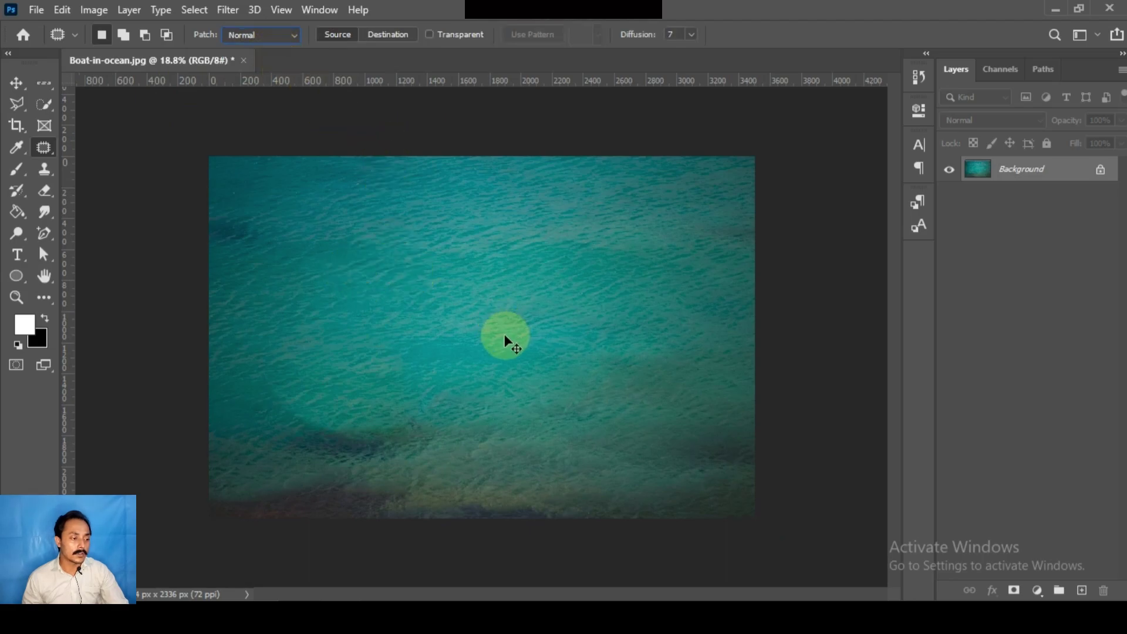
# Step: Undo to restore the boat, set Patch to Destination, and drag a copy of it upward
pyautogui.hotkey('ctrl', 'z')
pyautogui.hotkey('ctrl', 'z')
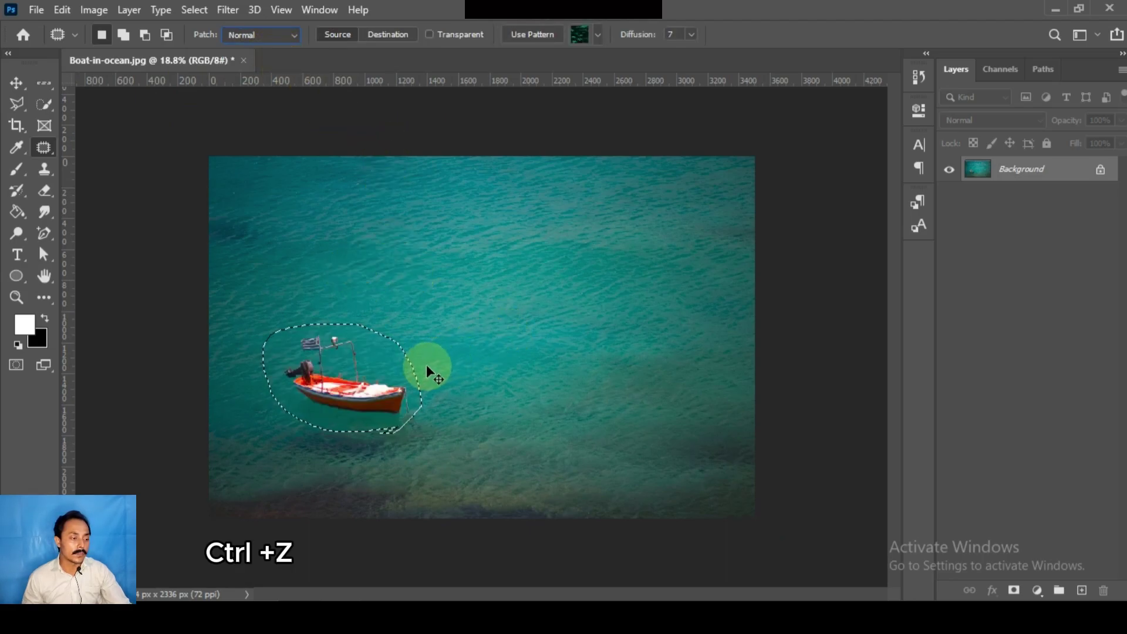
pyautogui.click(447, 456)
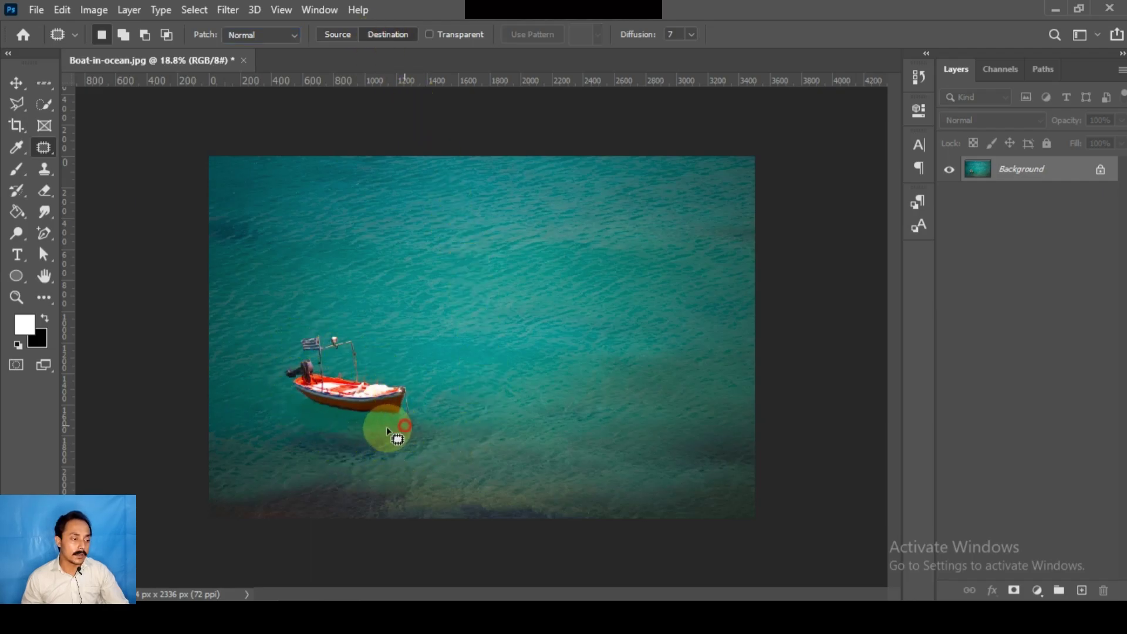
pyautogui.moveTo(387, 431)
pyautogui.mouseDown()
pyautogui.moveTo(329, 442)
pyautogui.moveTo(282, 393)
pyautogui.moveTo(301, 333)
pyautogui.moveTo(356, 320)
pyautogui.moveTo(422, 395)
pyautogui.moveTo(370, 432)
pyautogui.moveTo(459, 283)
pyautogui.mouseUp()
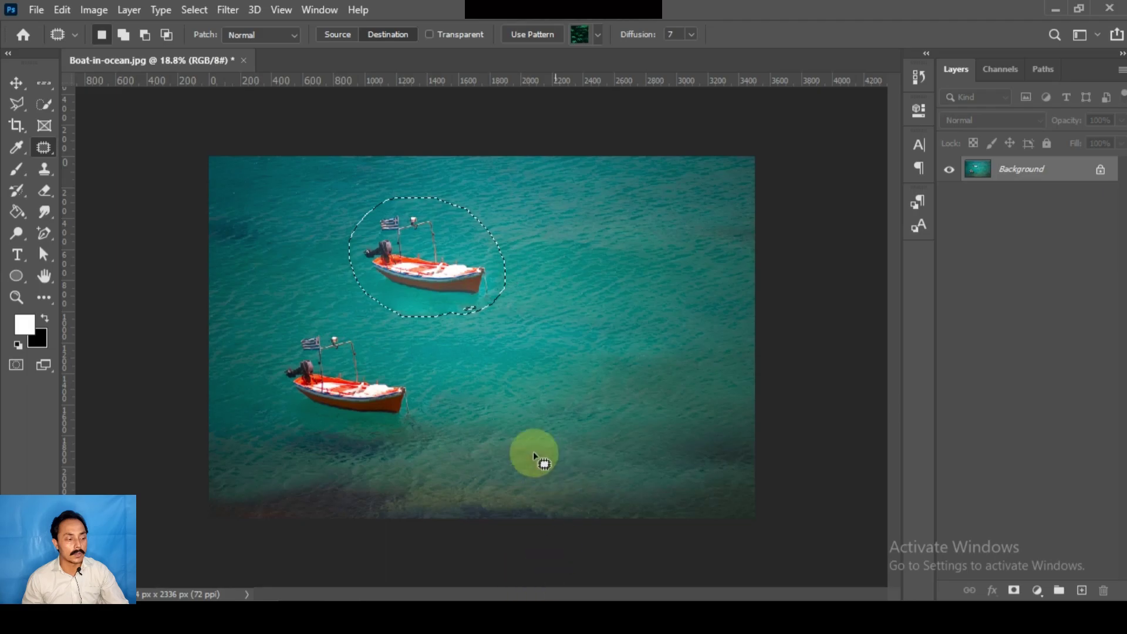
# Step: Deselect, then Destination-patch the lower boat to the lower right and deselect the new copy
pyautogui.hotkey('ctrl', 'd')
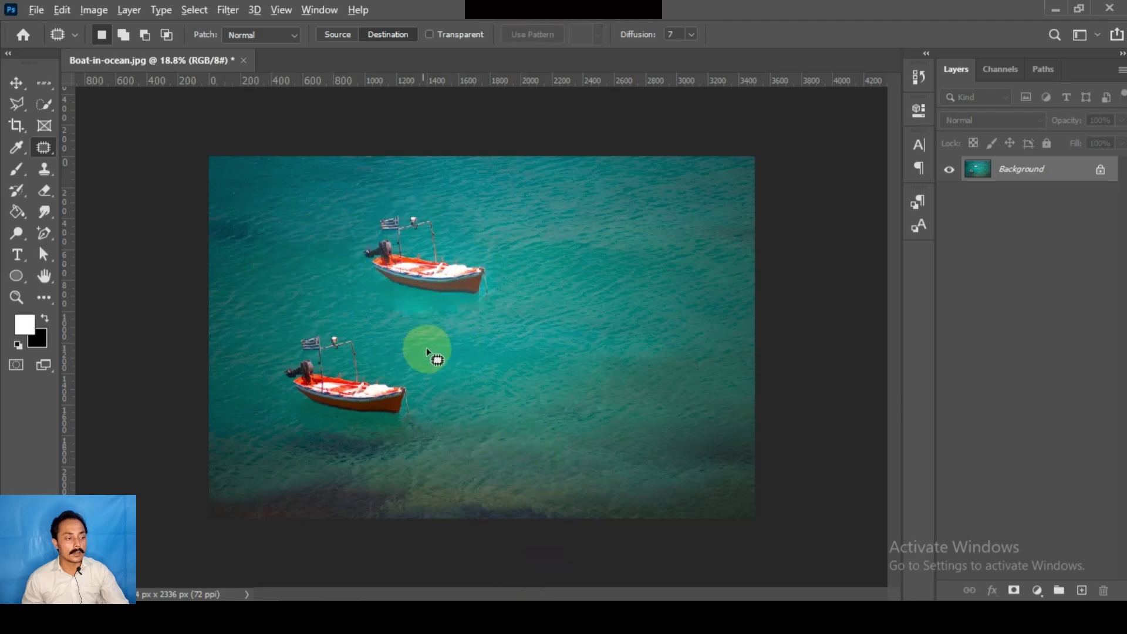
pyautogui.scroll(1, 432, 352)
pyautogui.scroll(-1, 481, 339)
pyautogui.moveTo(434, 417)
pyautogui.mouseDown()
pyautogui.moveTo(253, 369)
pyautogui.moveTo(428, 411)
pyautogui.moveTo(543, 391)
pyautogui.moveTo(611, 400)
pyautogui.mouseUp()
pyautogui.hotkey('ctrl', 'd')
pyautogui.scroll(-2, 659, 370)
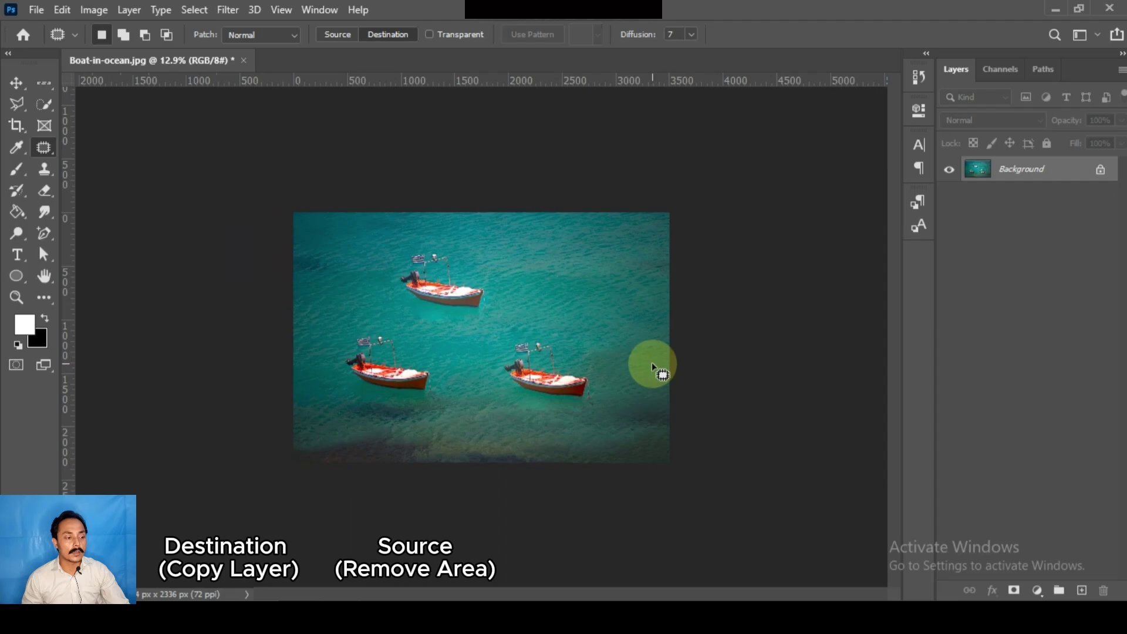
pyautogui.scroll(-1, 499, 398)
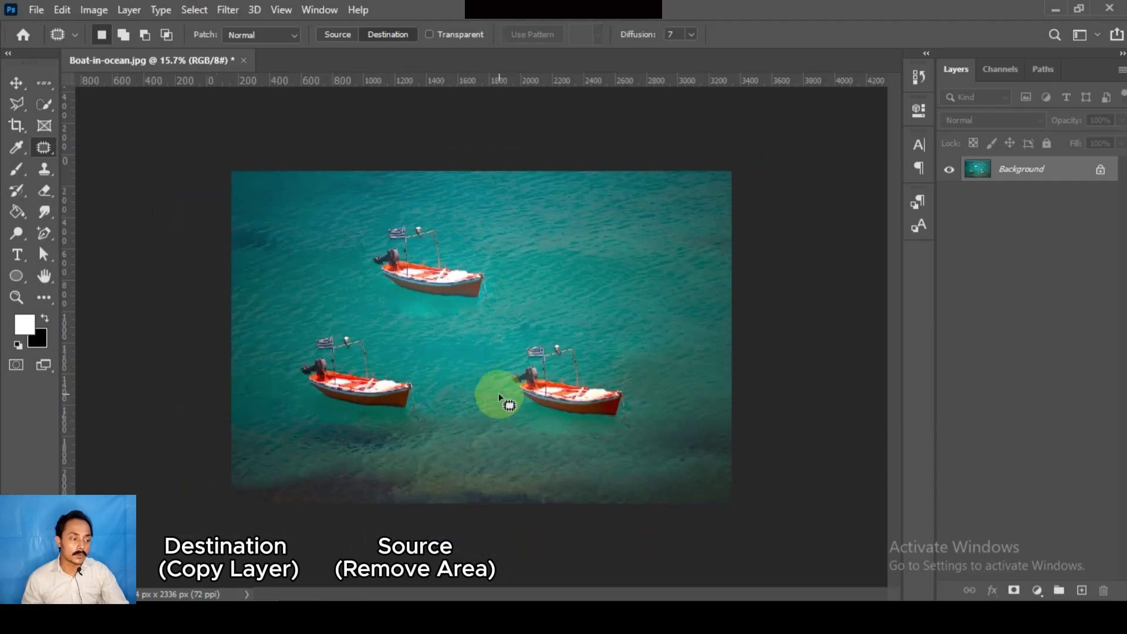
pyautogui.scroll(3, 362, 320)
pyautogui.scroll(-3, 513, 370)
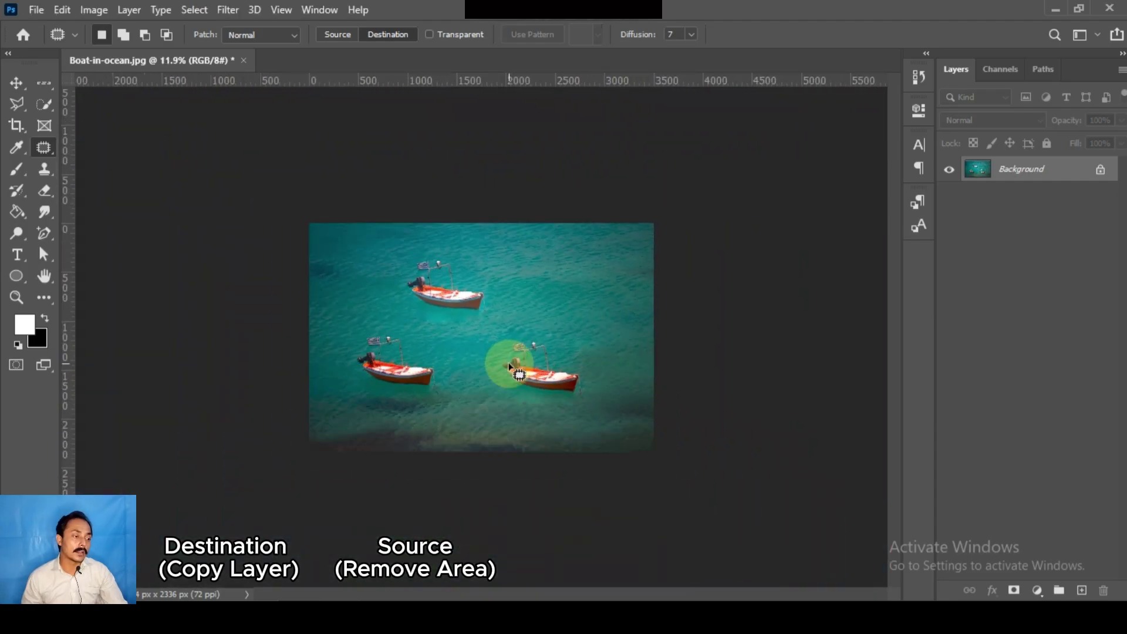